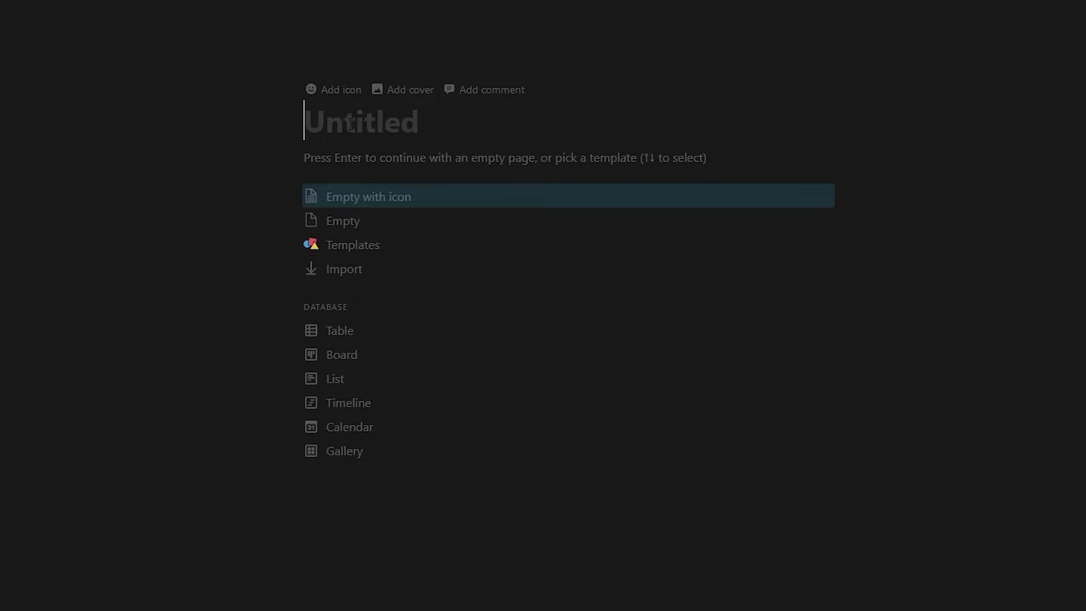
- Title the new empty page Database
text(Database)
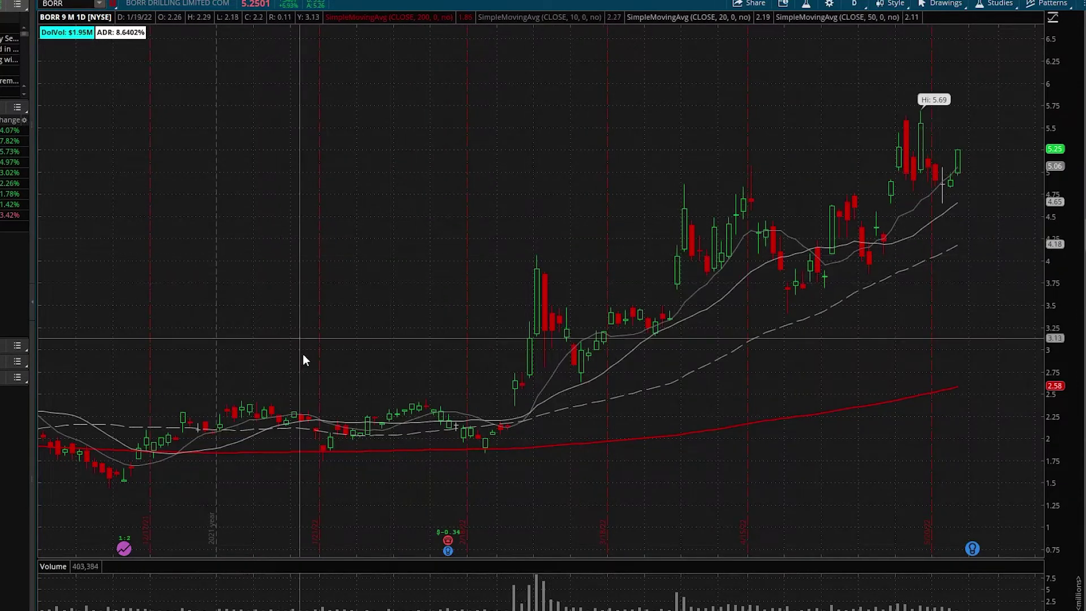
- Switch to Notion and turn the BORR 2022 line under Setup #1 into a nested toggle with an empty line inside
mouse_move(139, 610)
click(140, 588)
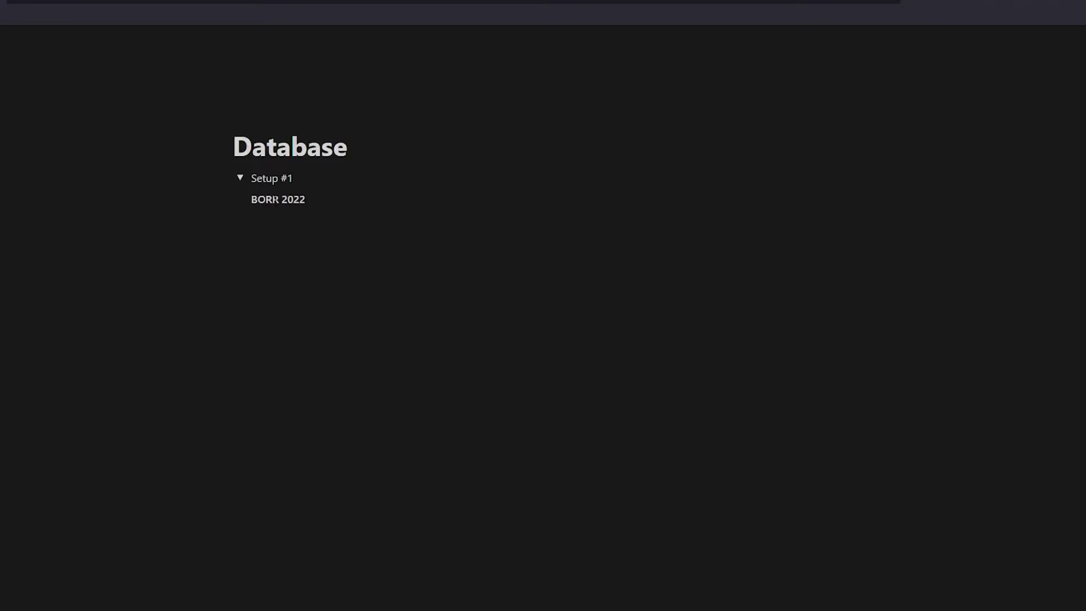
key(Return)
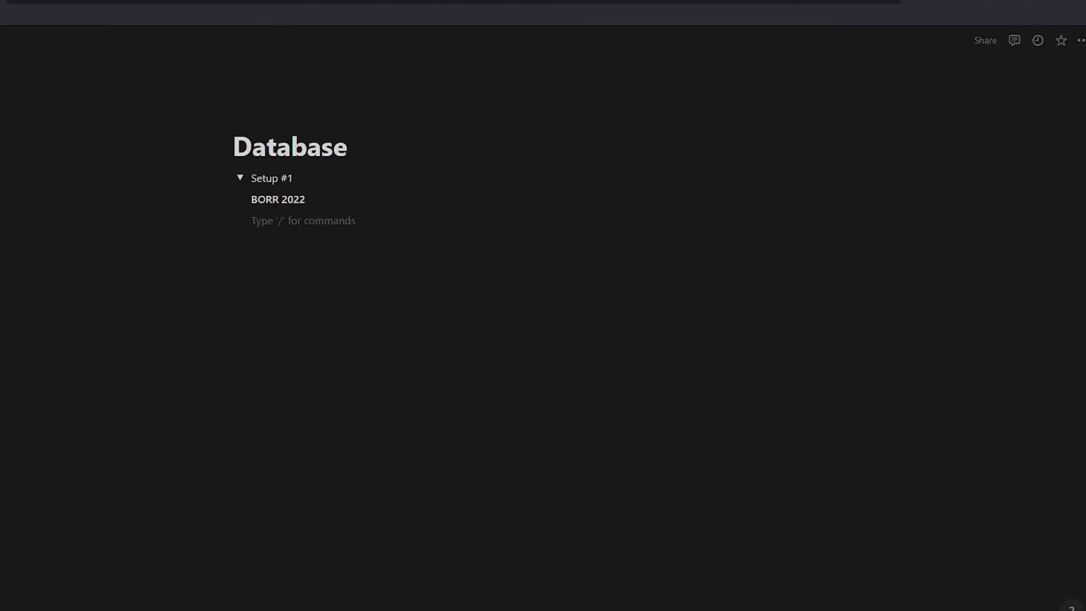
key(Up)
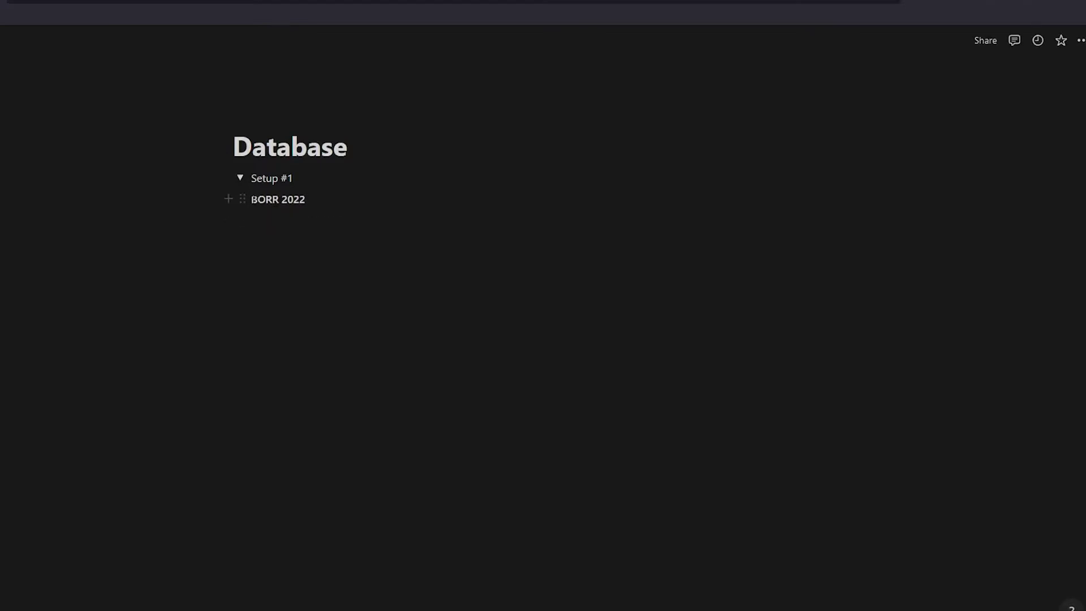
text(>)
click(308, 221)
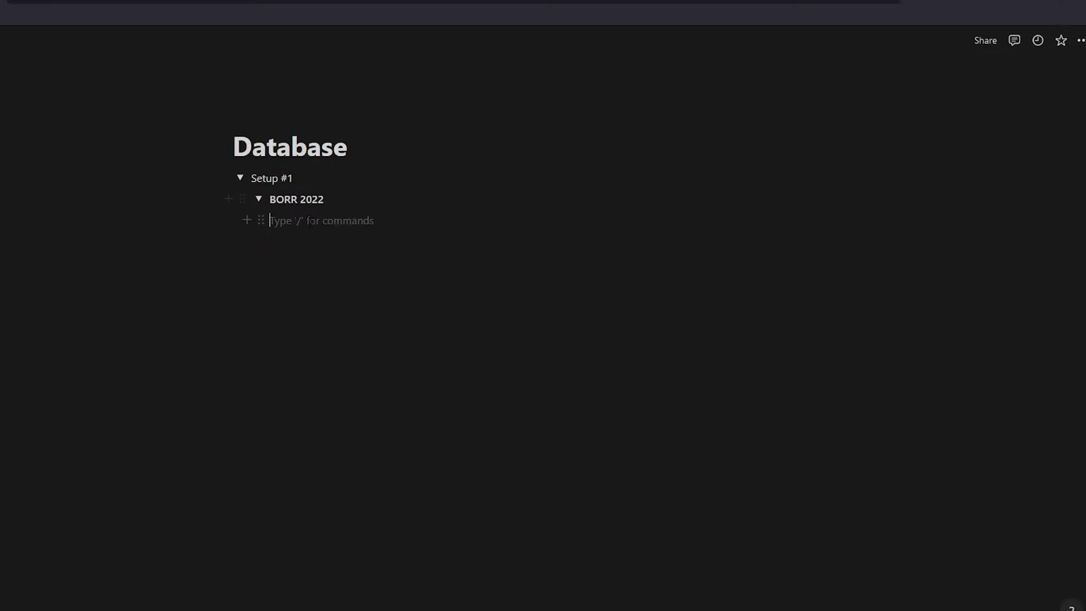
key(Return)
key(Up)
key(Down)
key(Up)
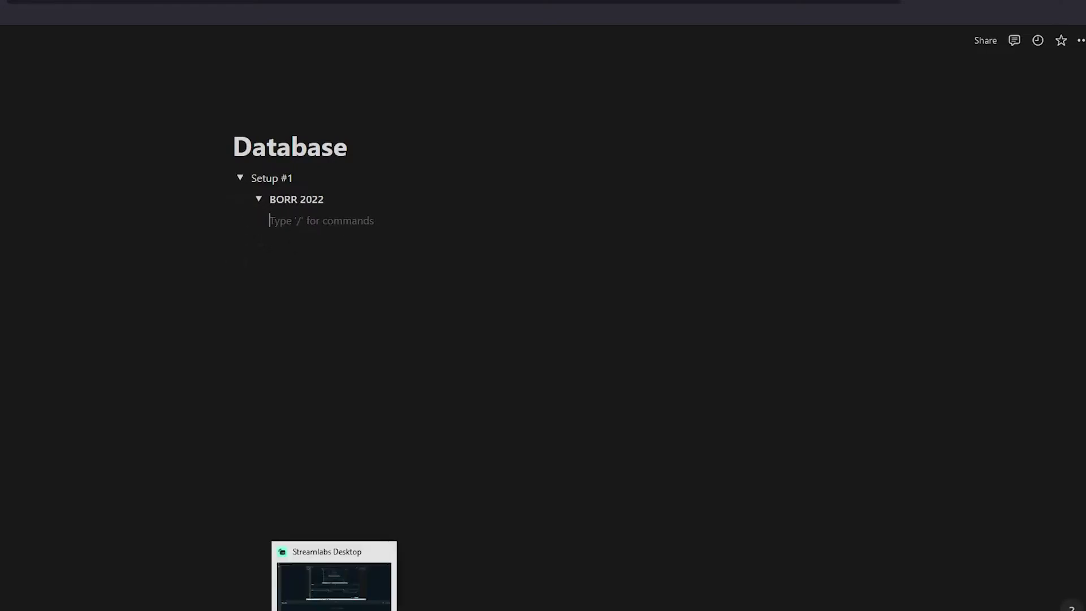
- Switch to the trading chart and draw a nearly flat upper trendline from about 3.52 and a rising lower one around BORR's March 2022 consolidation
click(270, 609)
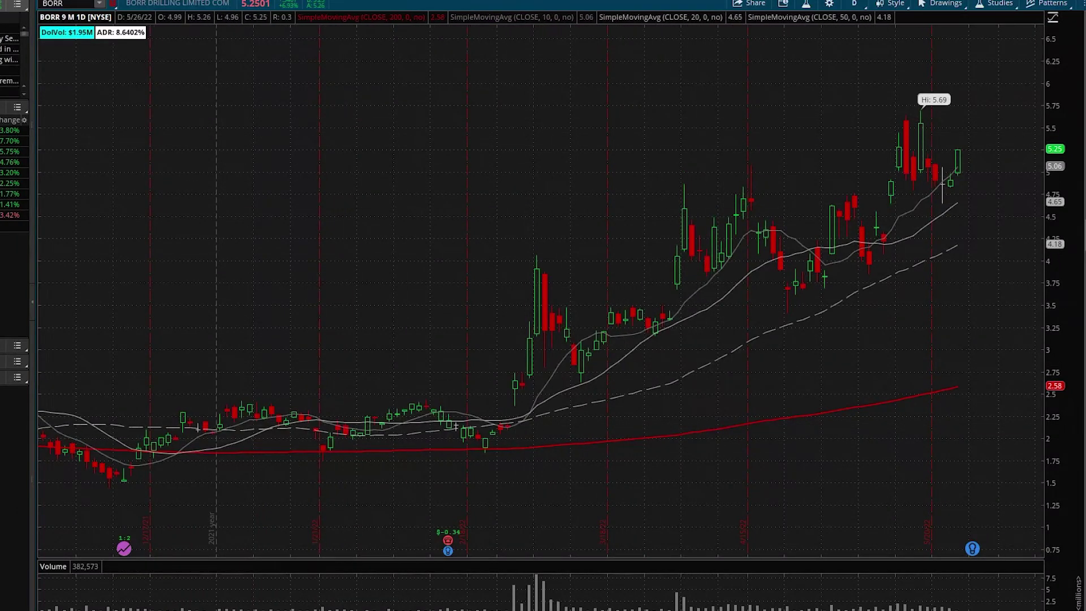
scroll(566, 363, up, 8)
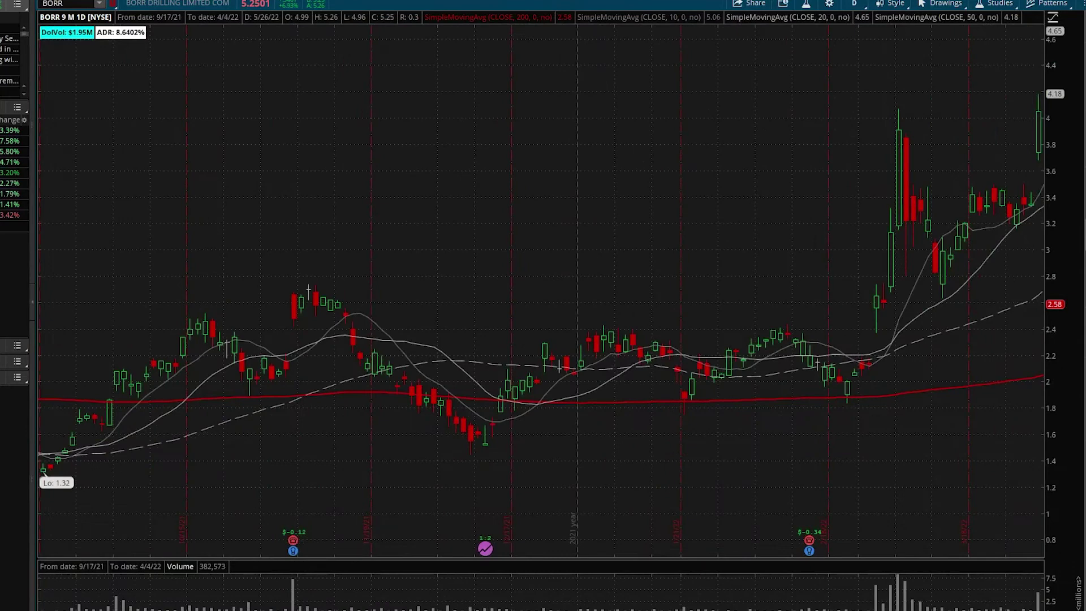
middle_click(943, 162)
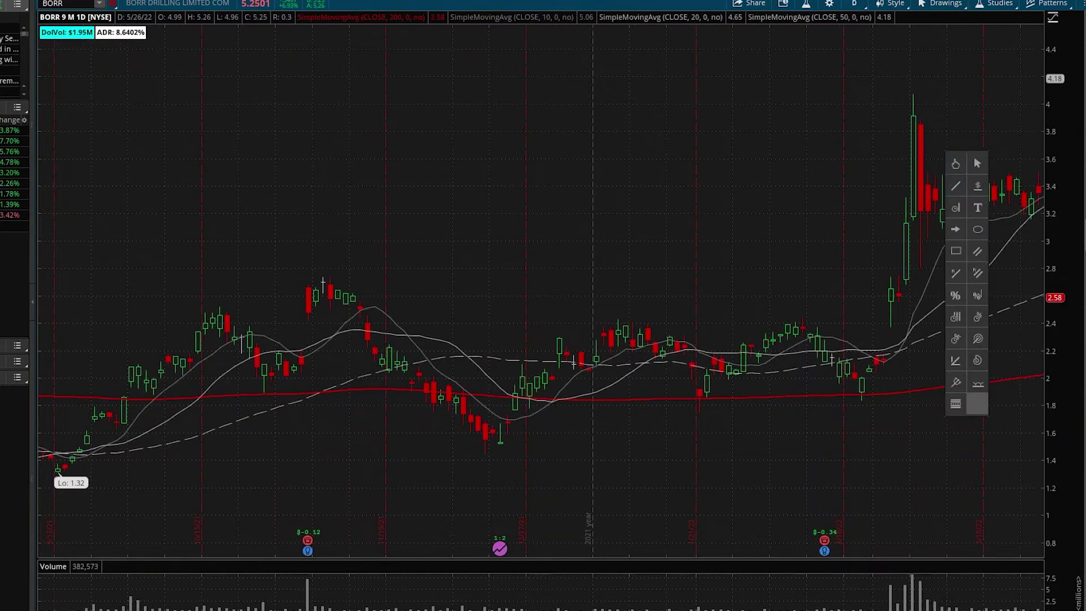
drag(529, 609, 531, 609)
middle_click(766, 190)
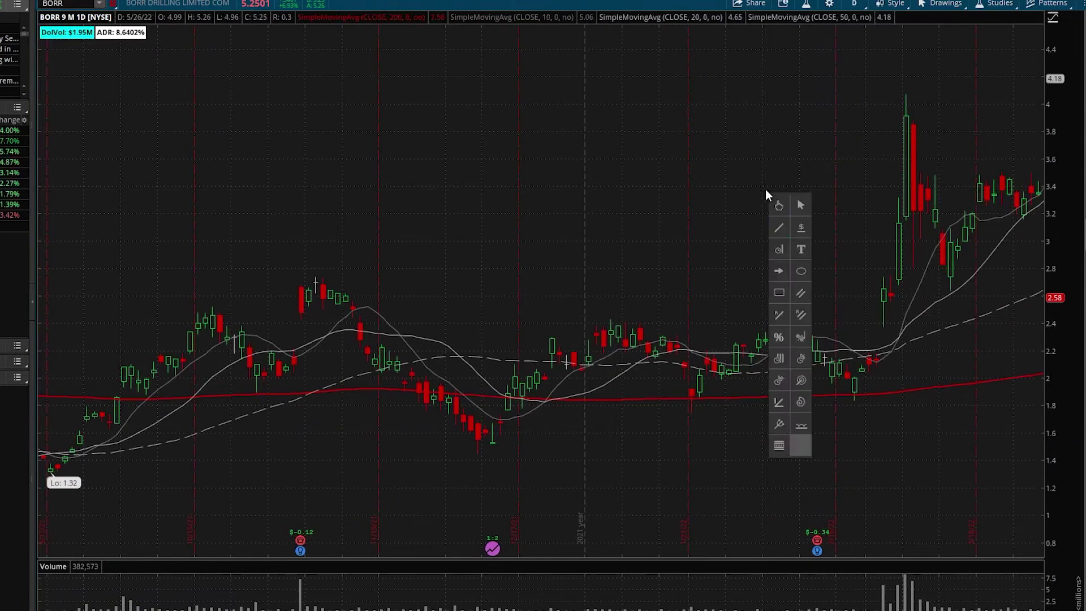
click(778, 231)
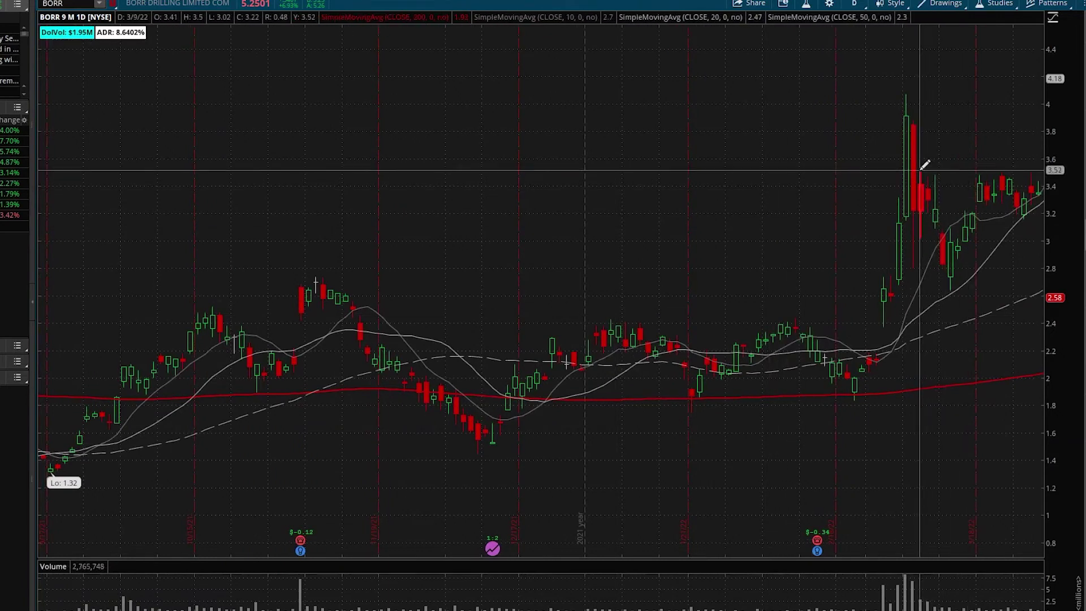
drag(919, 170, 1040, 174)
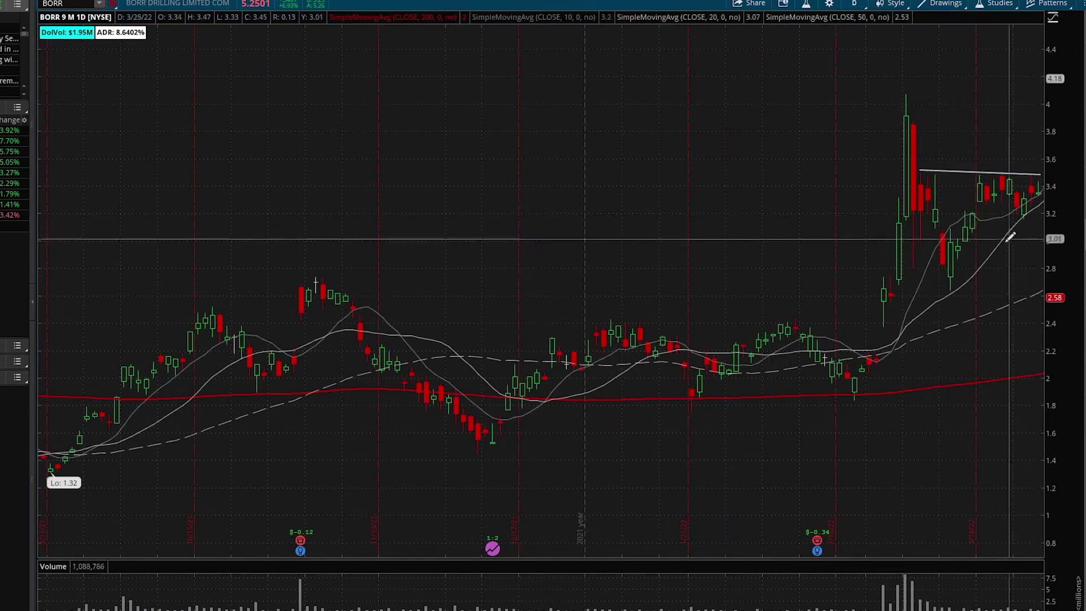
drag(923, 257, 1041, 197)
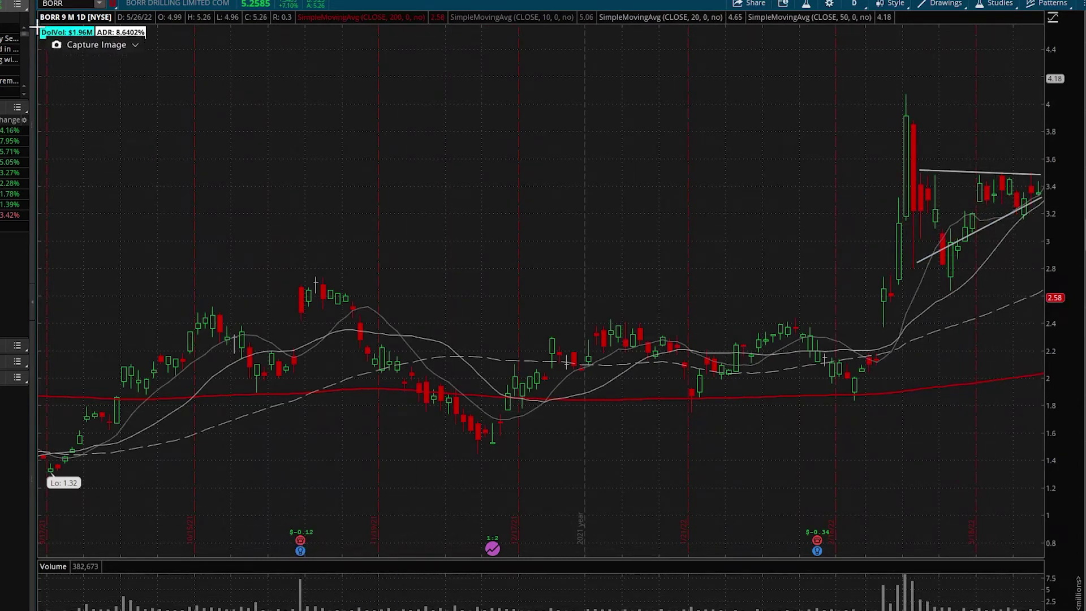
- Capture the annotated BORR chart with its volume pane and paste the image inside the BORR 2022 toggle in Notion
drag(39, 9, 625, 521)
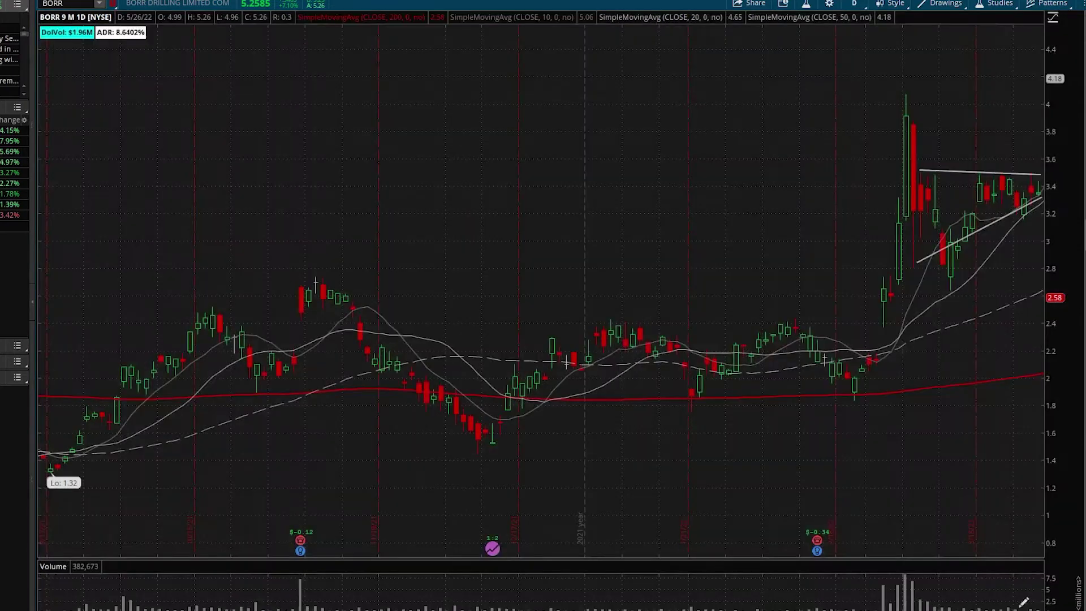
right_click(574, 201)
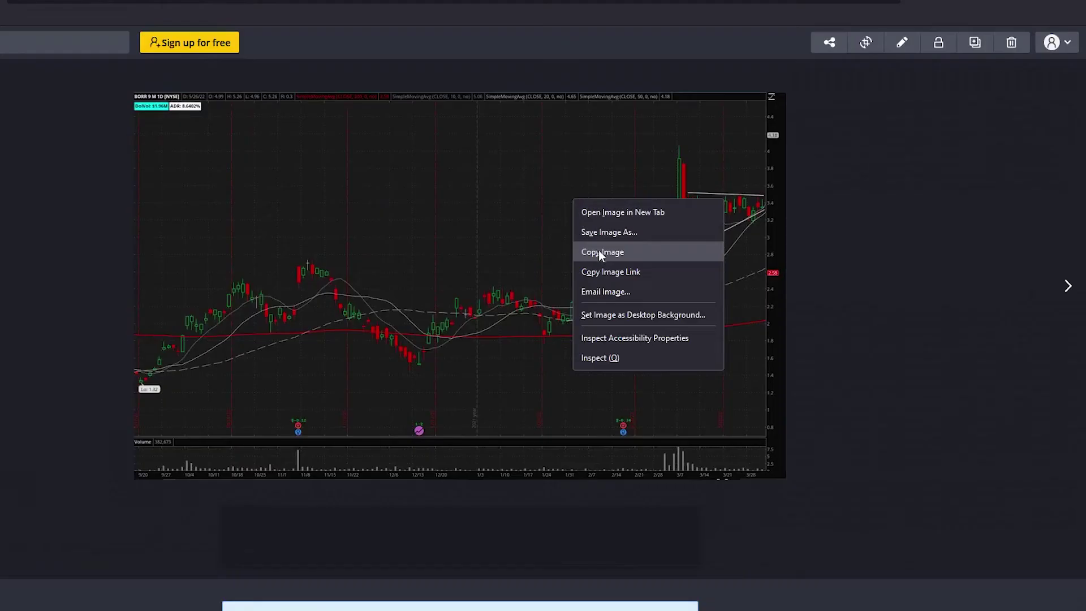
click(602, 252)
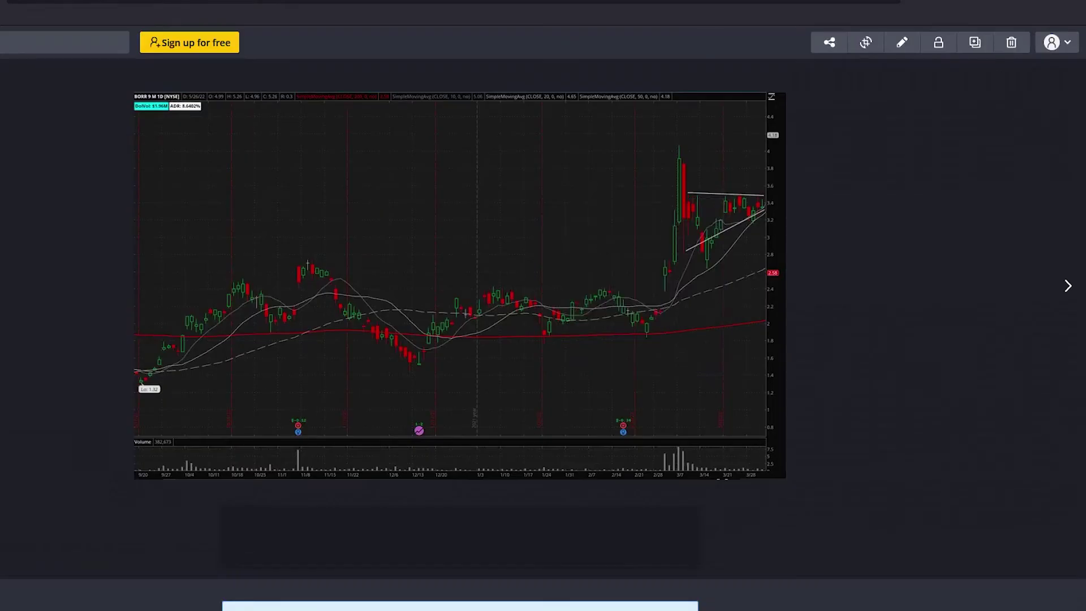
click(306, 1)
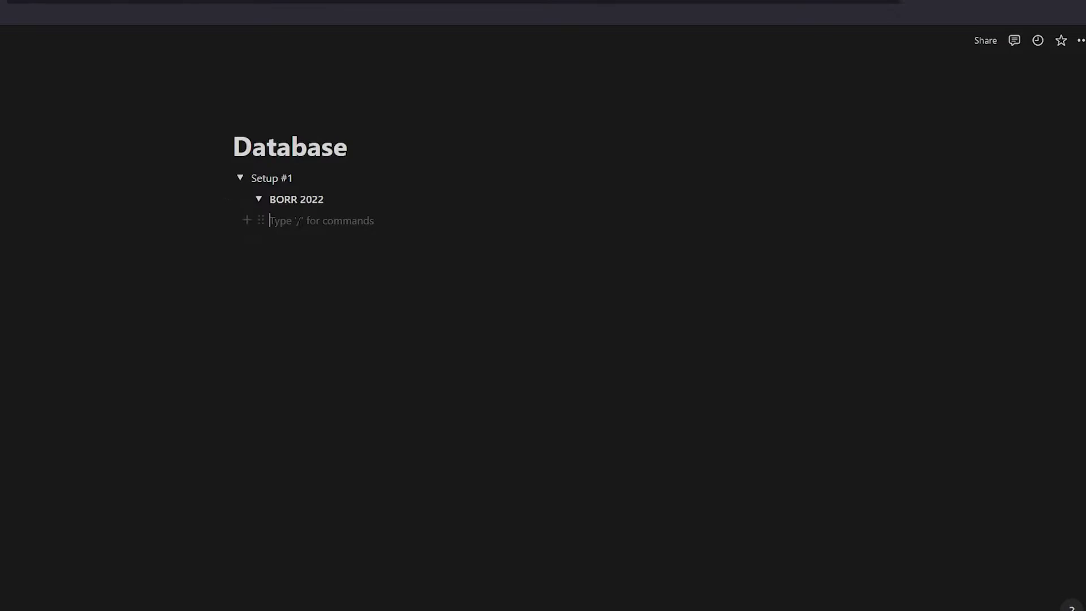
key(ctrl+v)
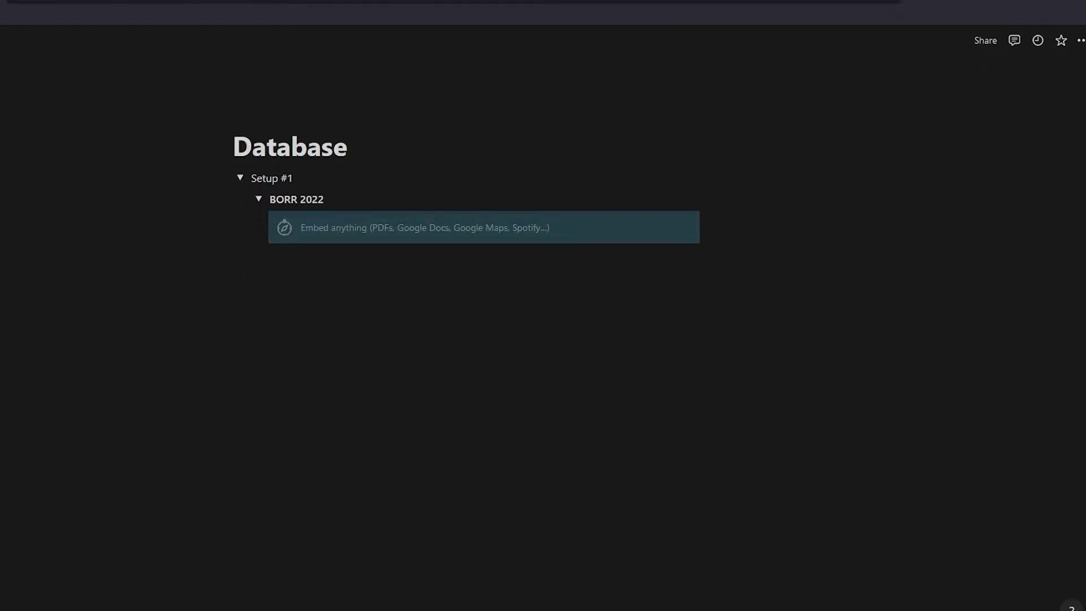
- Return to the trading chart, show BORR's price action after the consolidation, and copy a screen capture of it
click(269, 610)
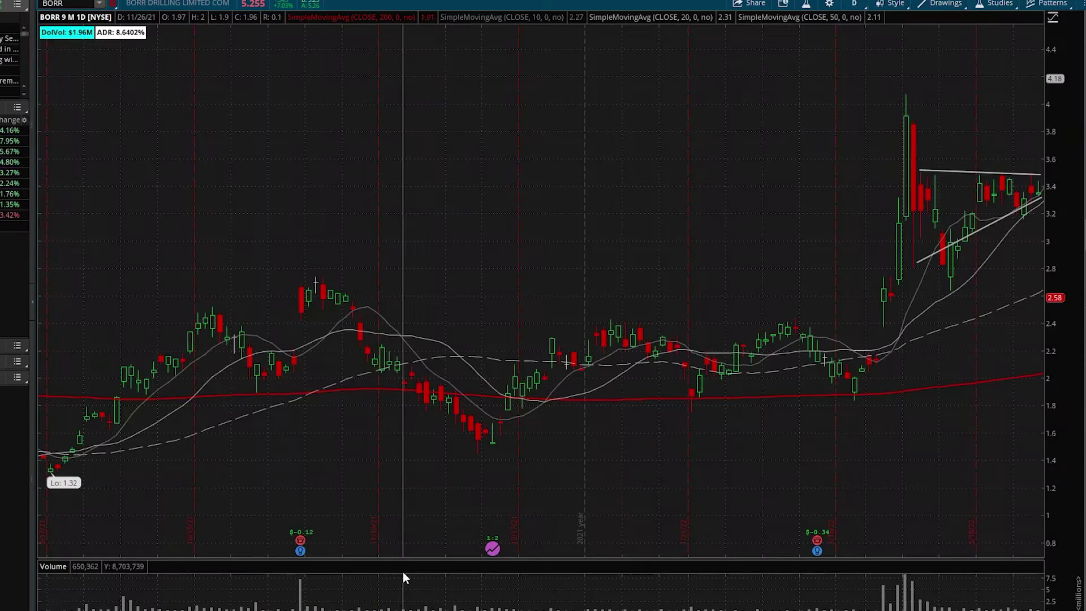
drag(404, 610, 467, 610)
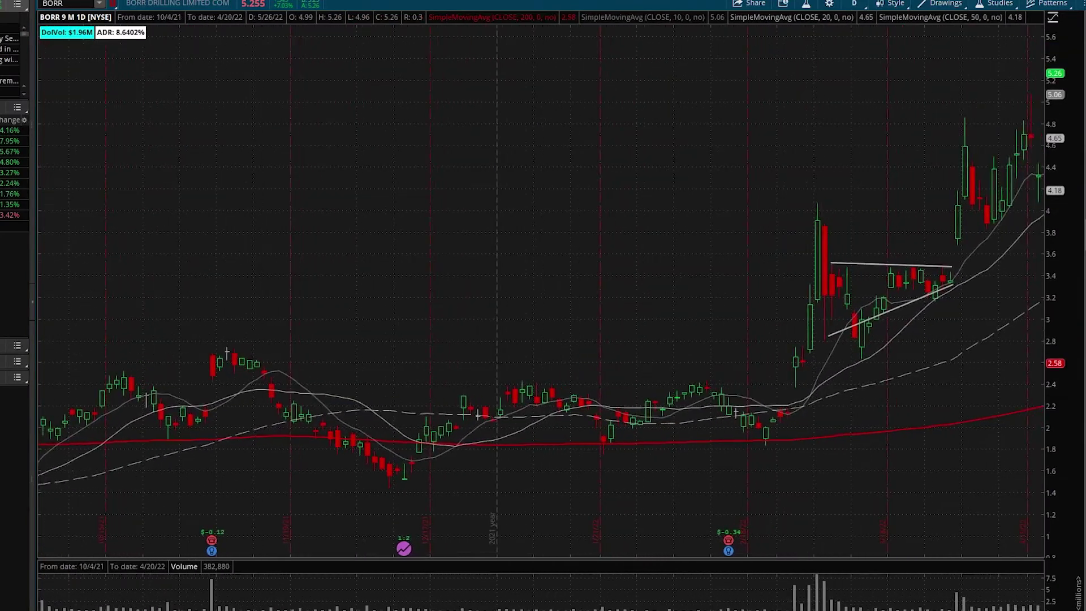
scroll(402, 571, down, 2)
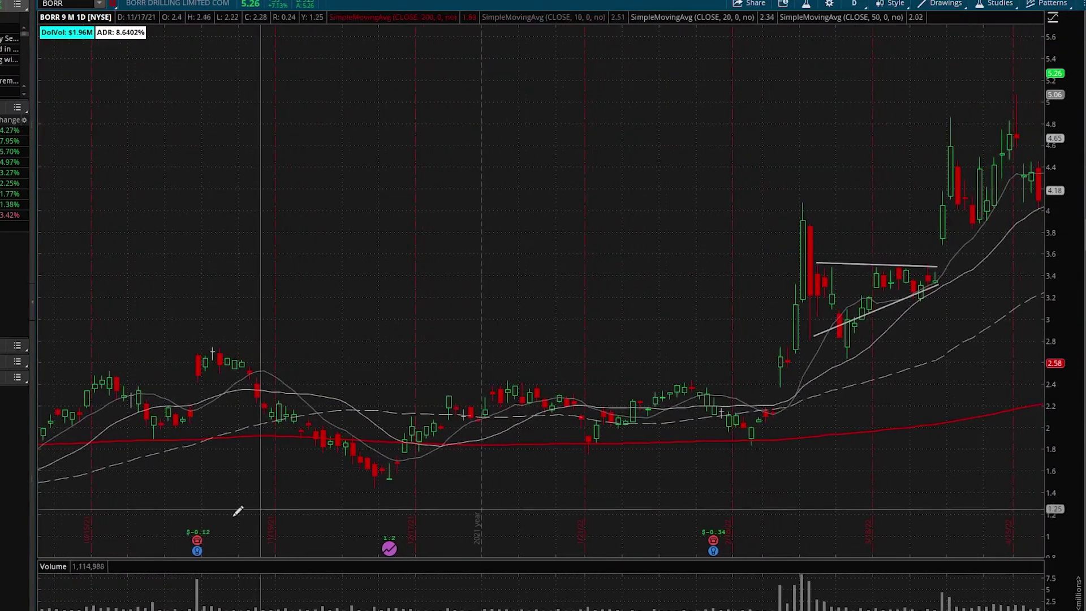
key(alt+s)
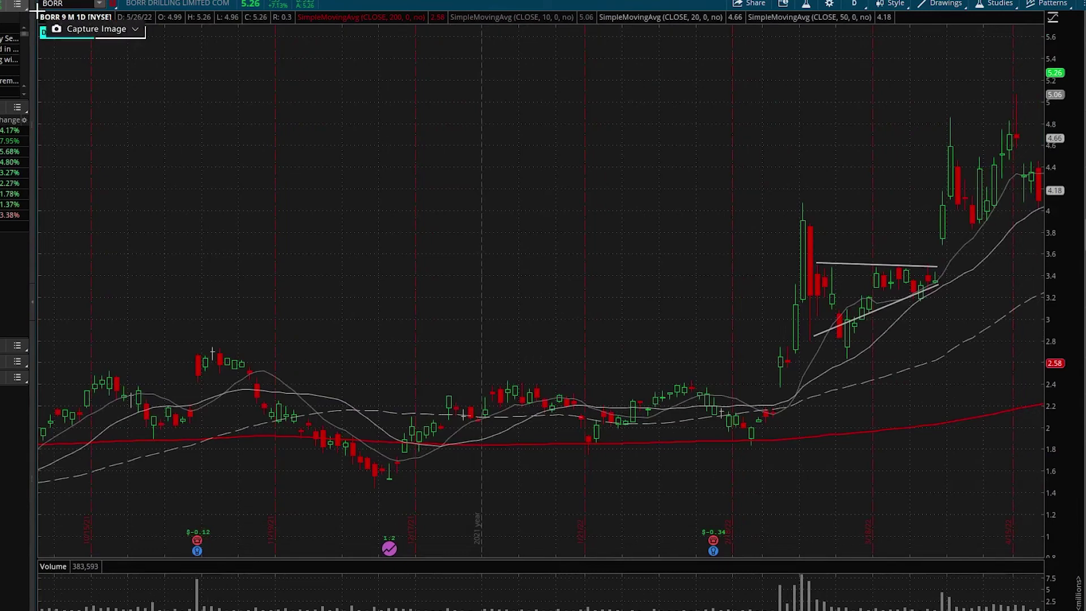
drag(34, 9, 1069, 609)
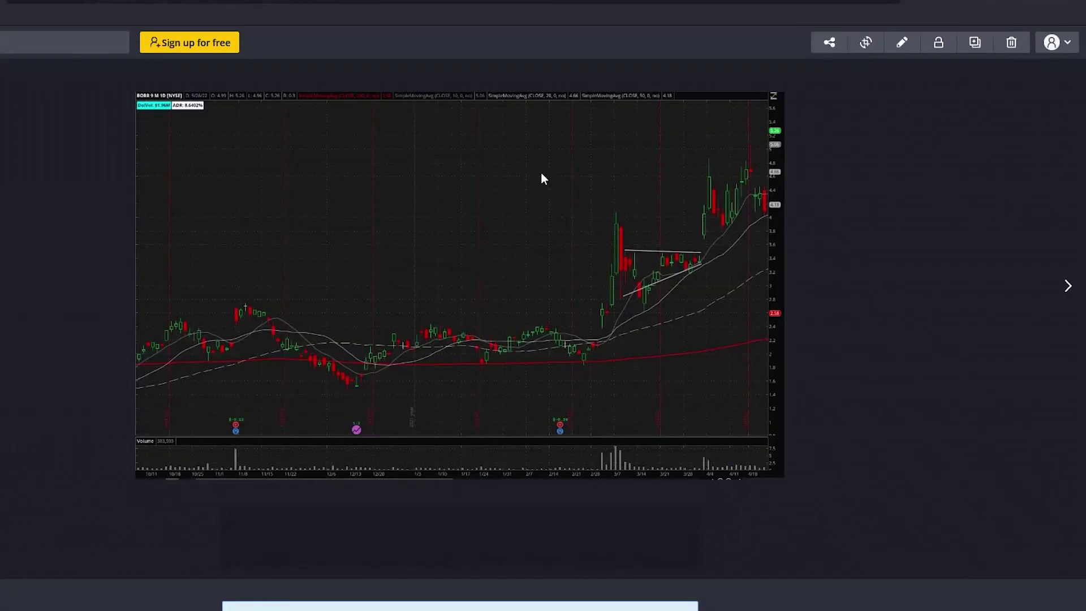
right_click(542, 177)
click(564, 231)
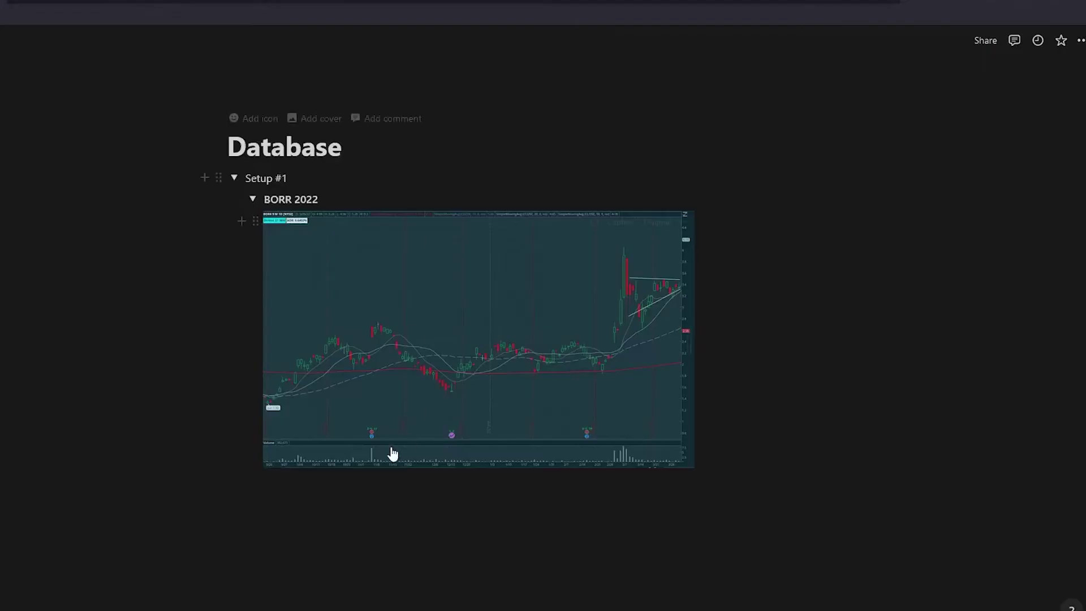
- Paste the second chart image below the first one in Notion and collapse the BORR 2022 toggle
click(323, 480)
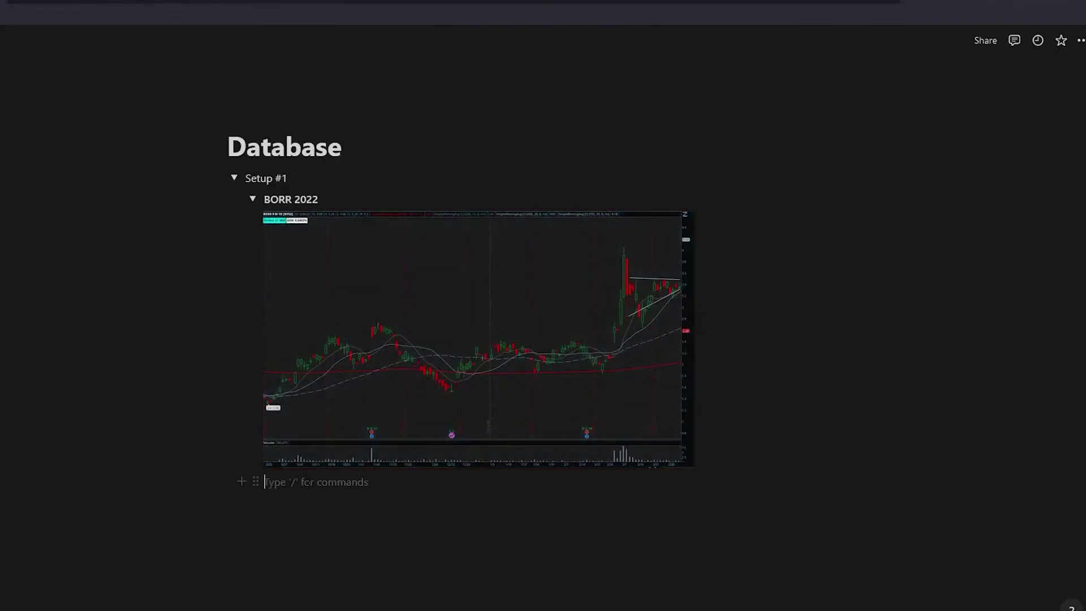
key(ctrl+v)
scroll(447, 502, down, 2)
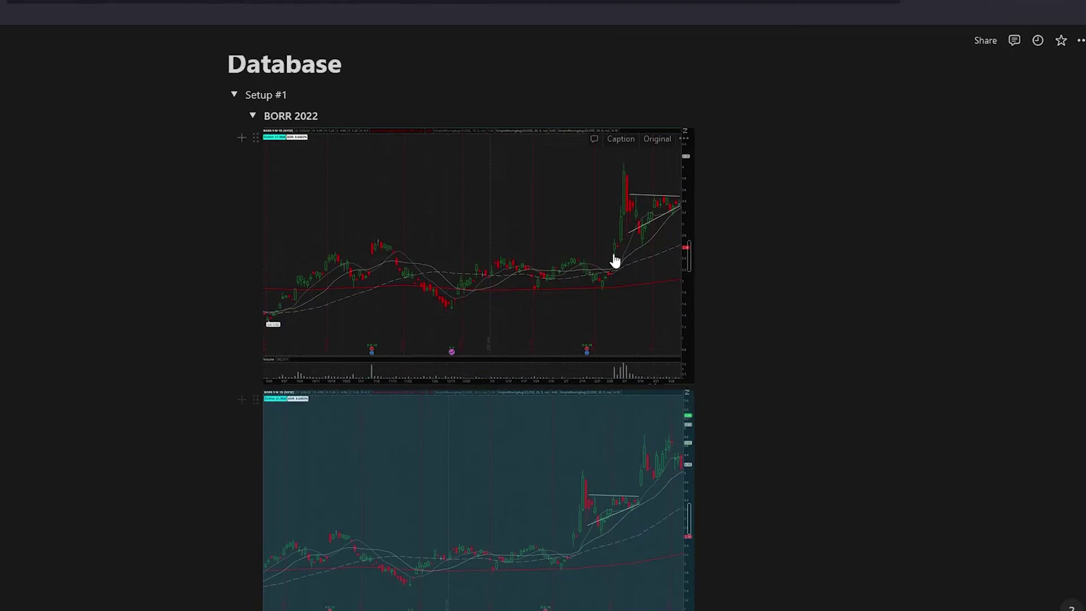
scroll(616, 244, down, 2)
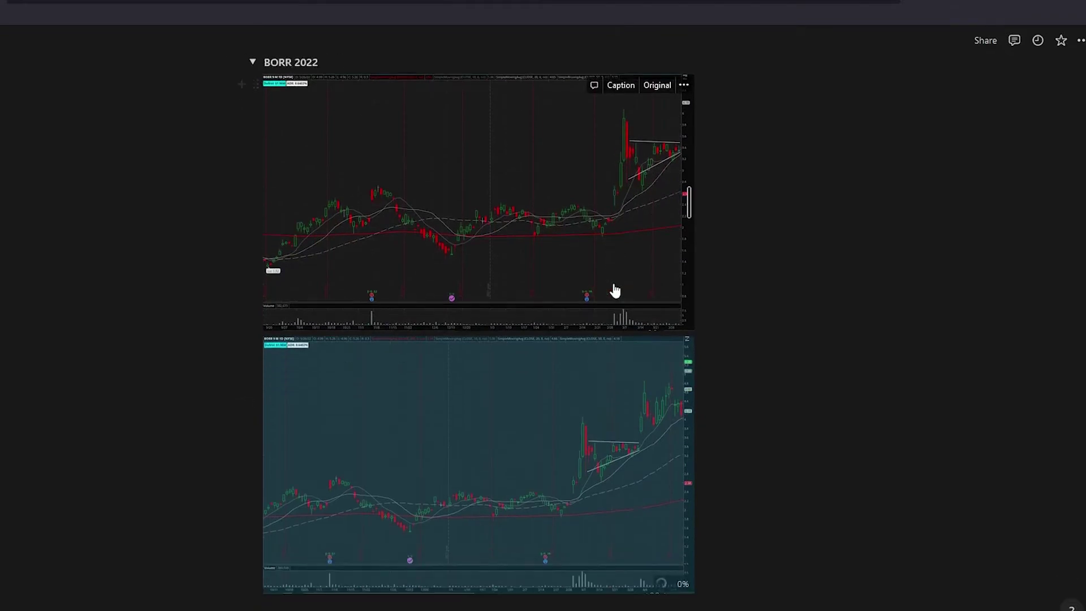
scroll(571, 413, up, 2)
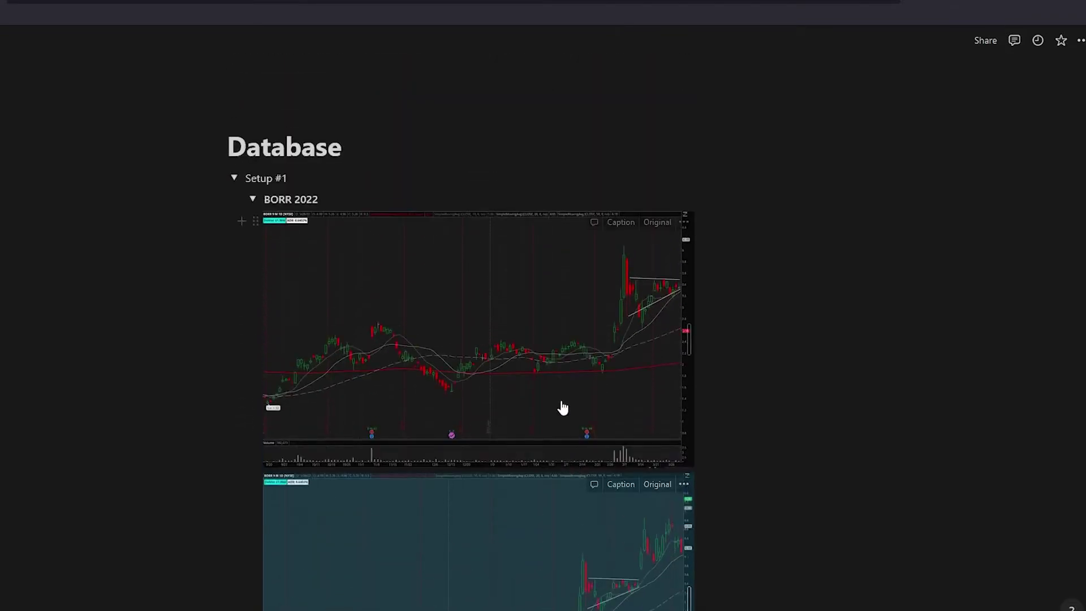
scroll(509, 407, down, 3)
scroll(487, 356, up, 3)
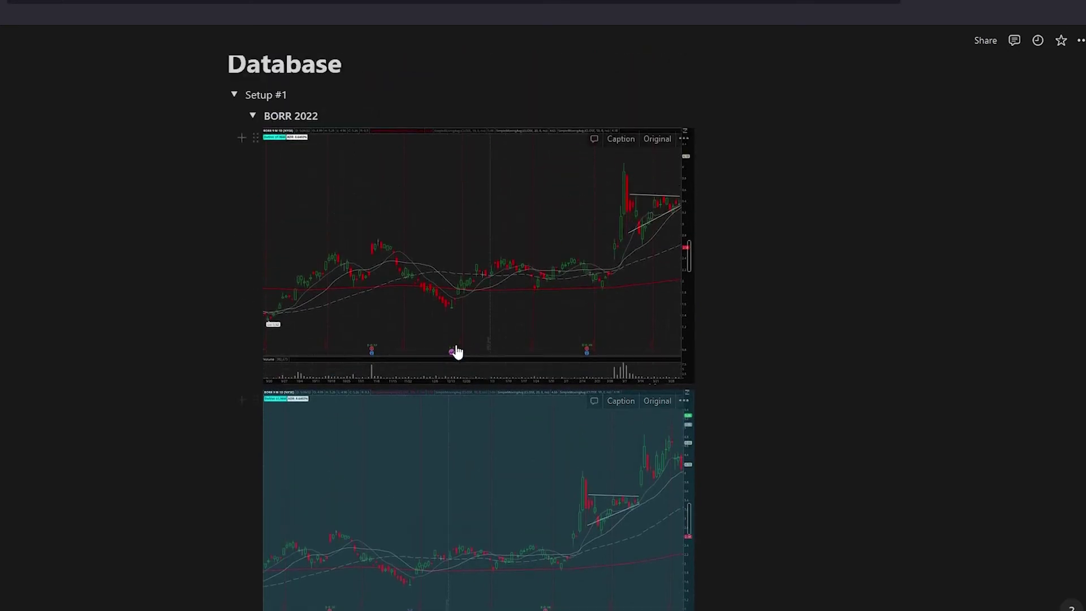
click(253, 117)
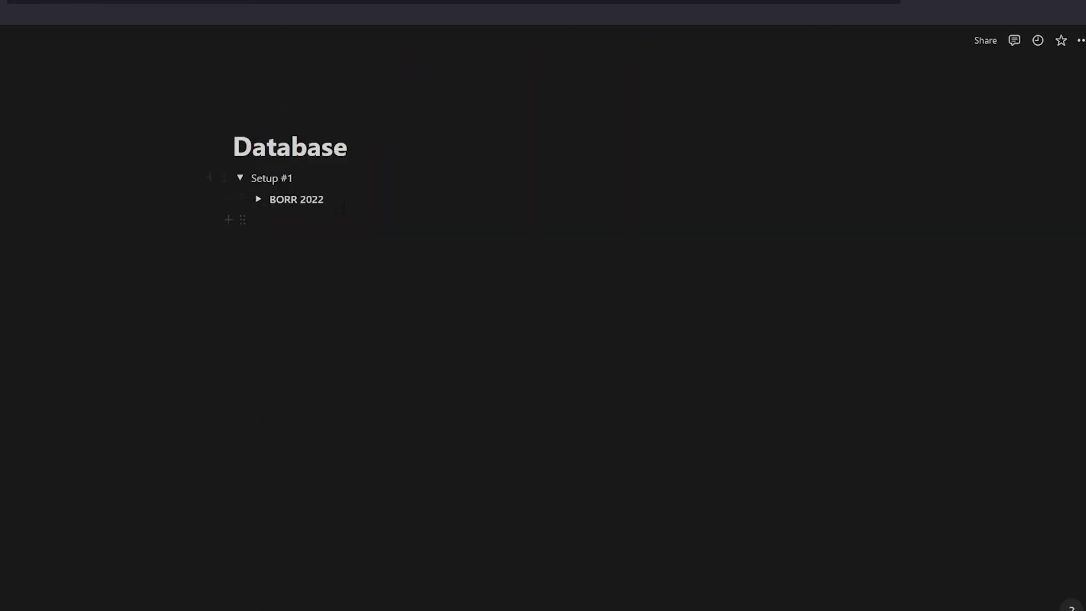
- Add empty lines below the collapsed BORR 2022 toggle and undo the last addition
click(340, 201)
key(Return)
key(Return)
key(Return)
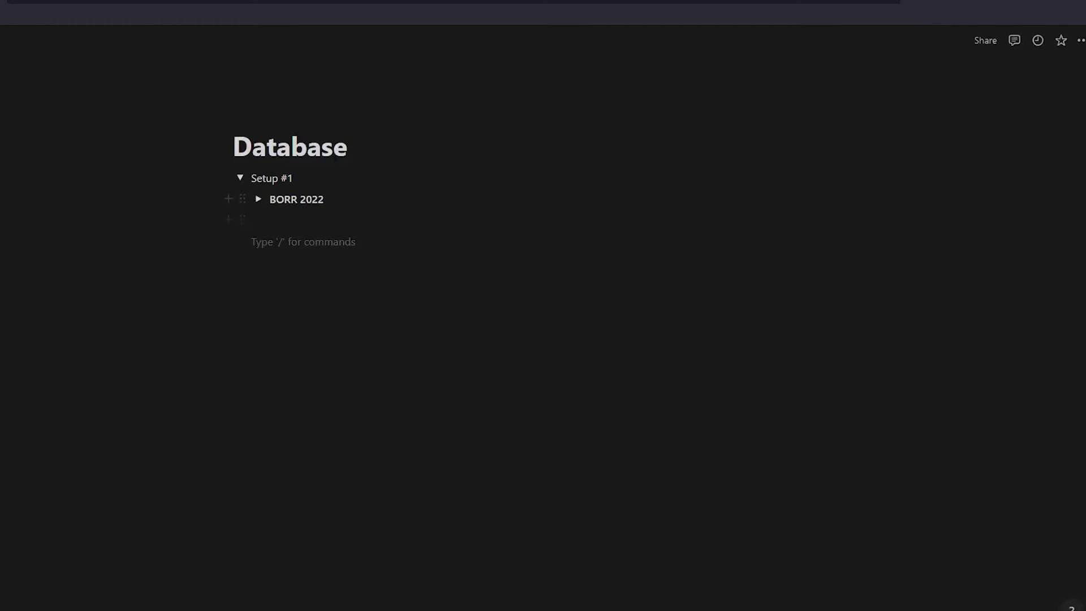
key(ctrl+z)
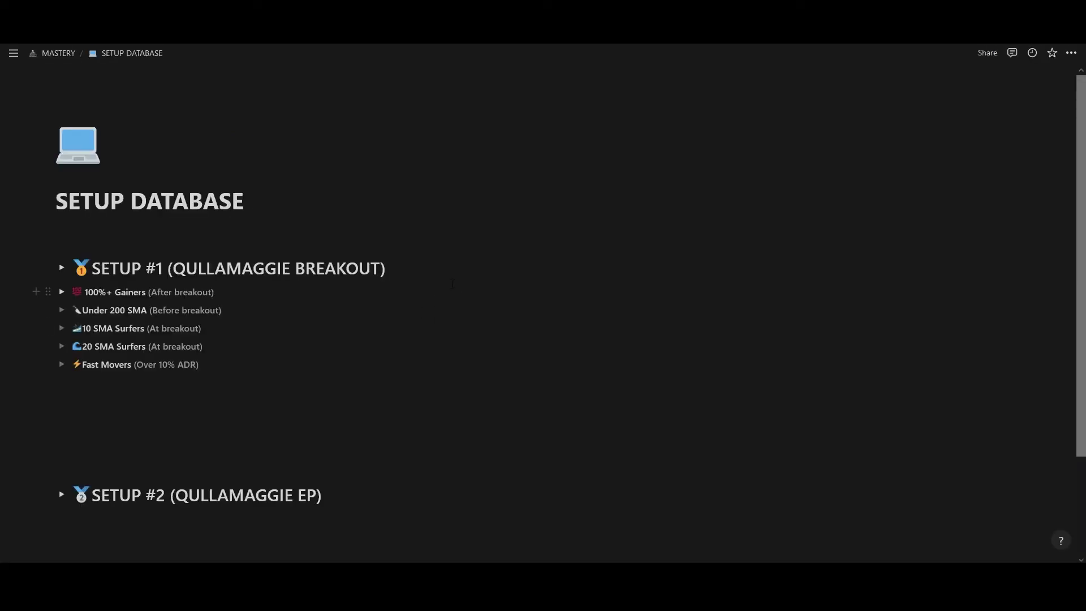
- Check the Full width setting in the SETUP DATABASE page options
click(1071, 53)
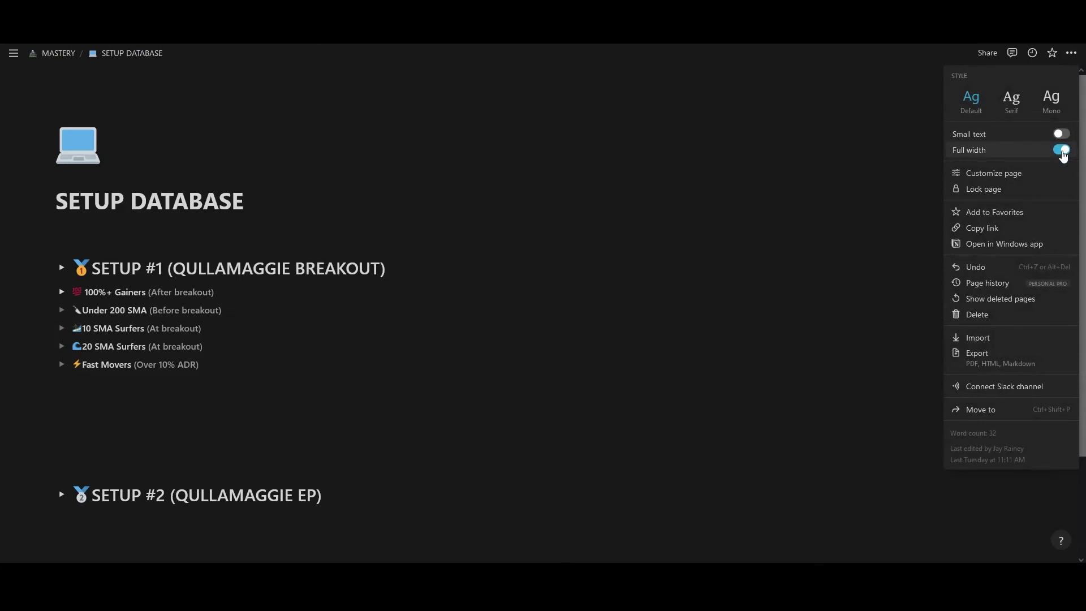
click(778, 187)
- Expand SETUP #1 (QULLAMAGGIE BREAKOUT), examine the charts stored under NIO 2020 #2, and collapse both toggles again
scroll(63, 283, down, 3)
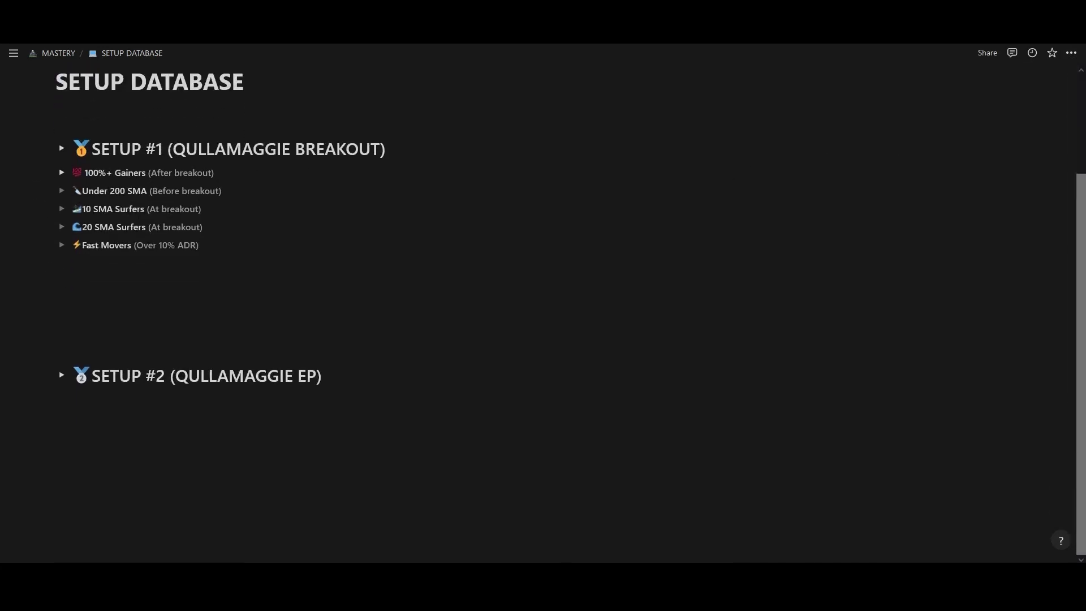
click(61, 152)
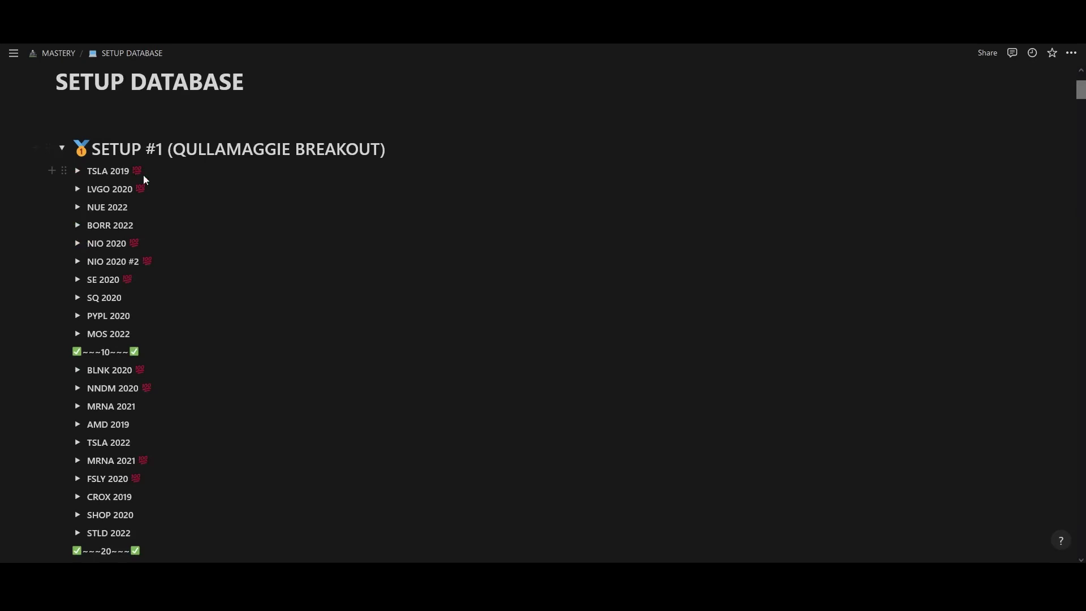
scroll(97, 261, down, 3)
click(77, 118)
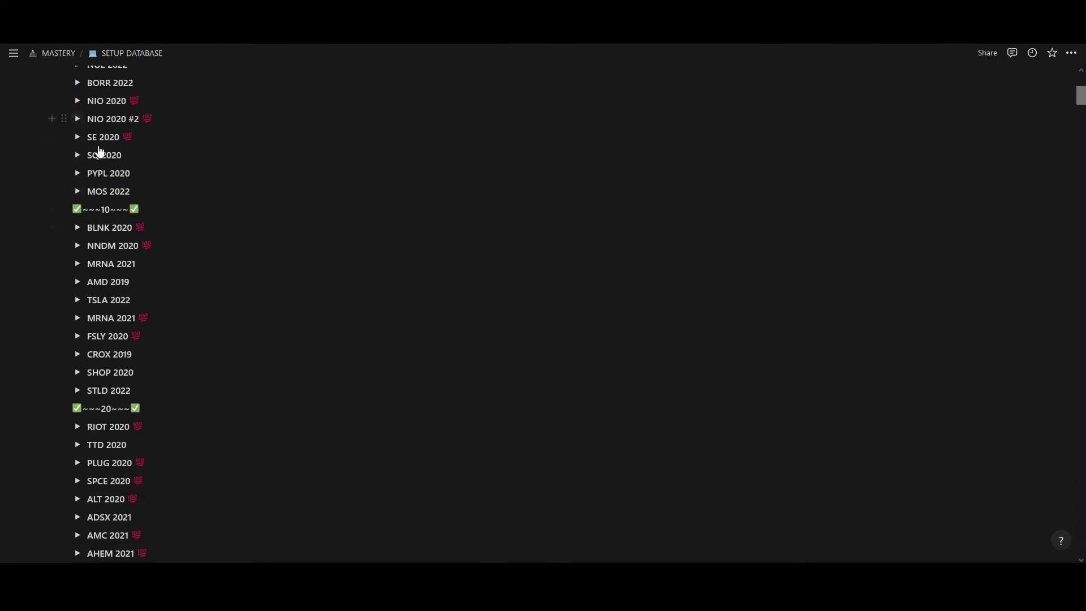
scroll(459, 237, down, 3)
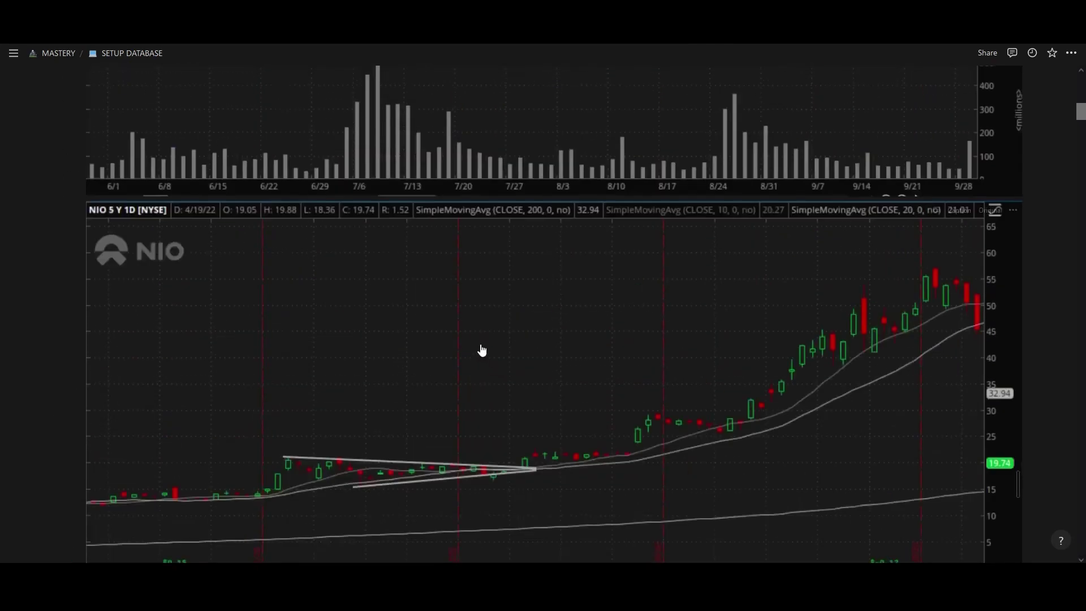
scroll(470, 348, up, 5)
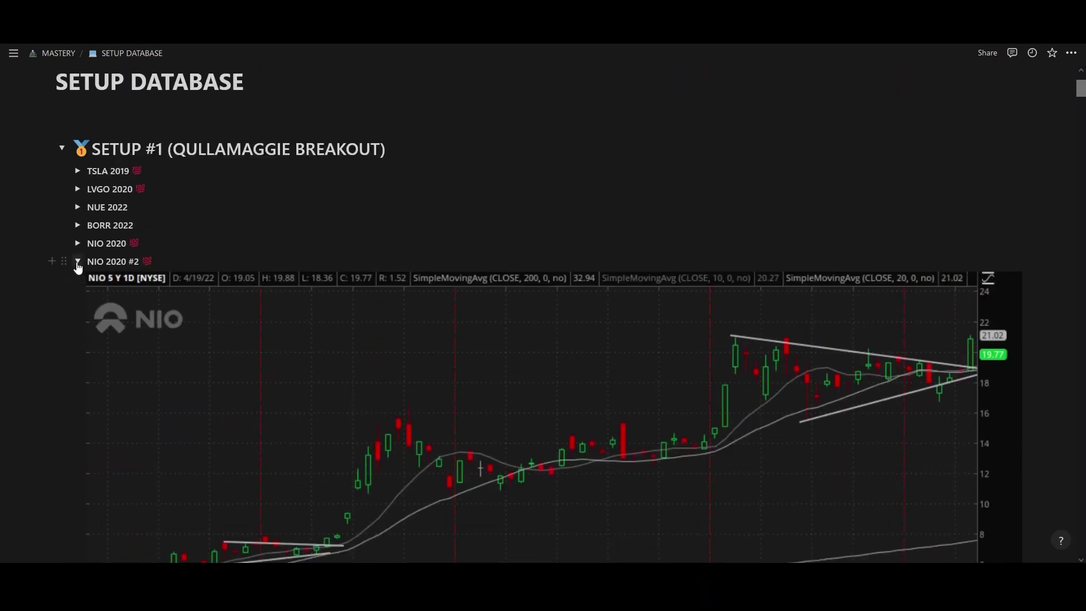
click(77, 262)
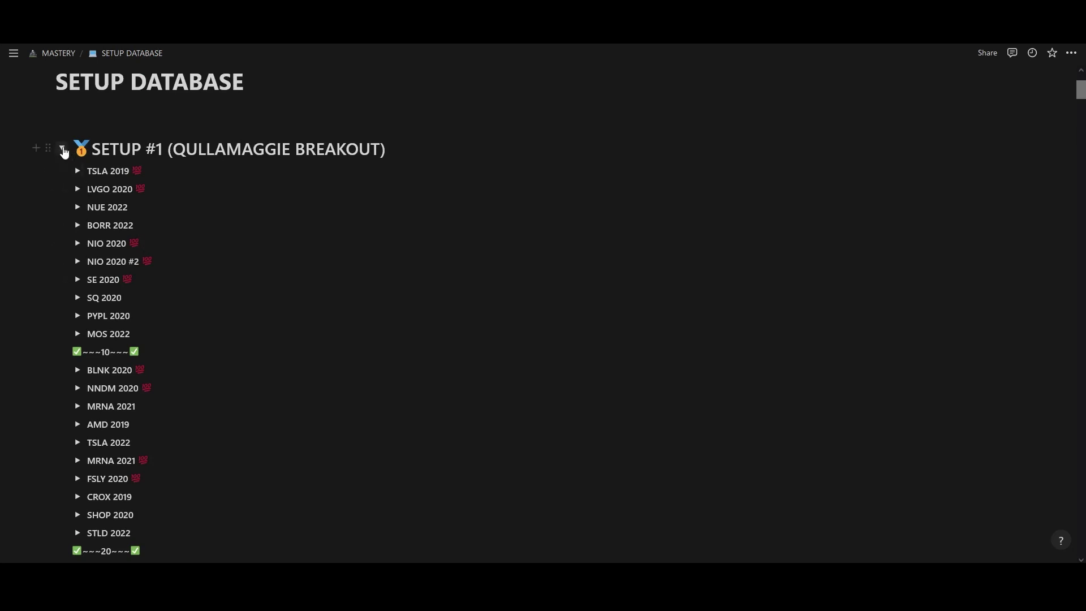
click(64, 149)
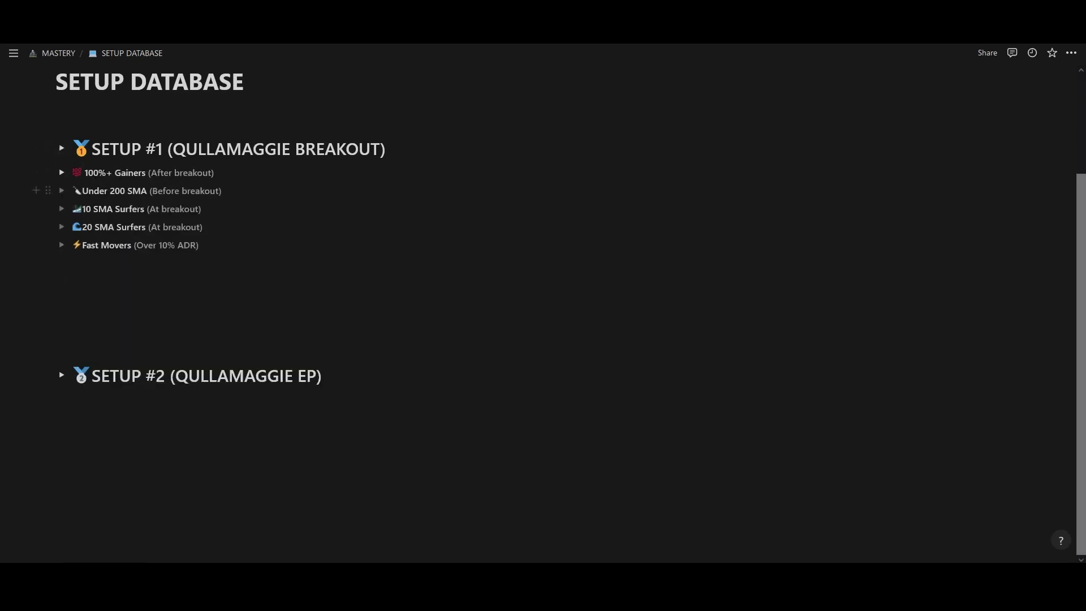